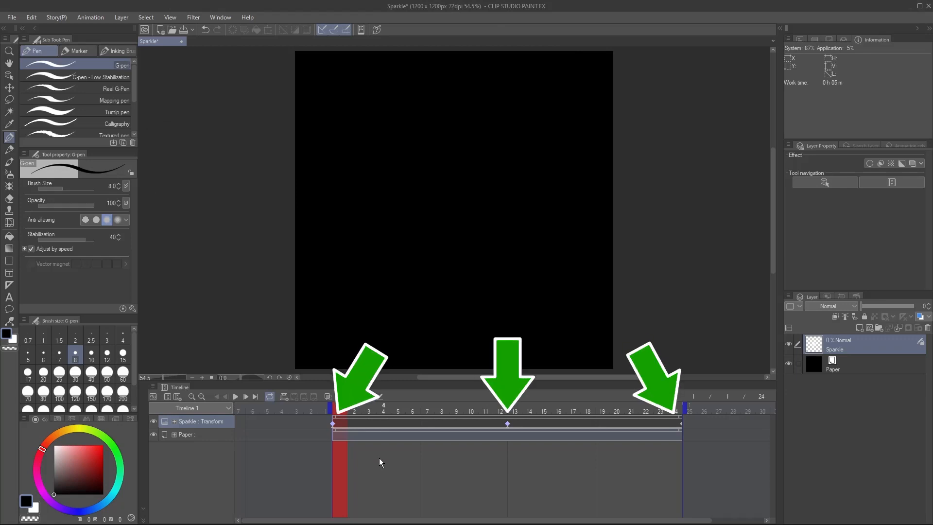
Scrub through the Sparkle animation from frame 1 to about frame 23.
drag(343, 413, 657, 410)
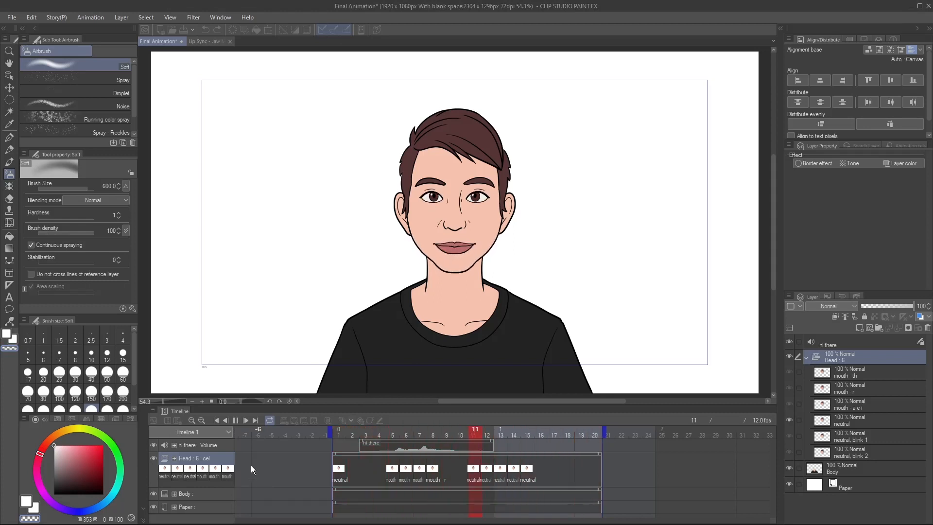
Stop the talking-head playback and save the Final Animation file.
click(235, 420)
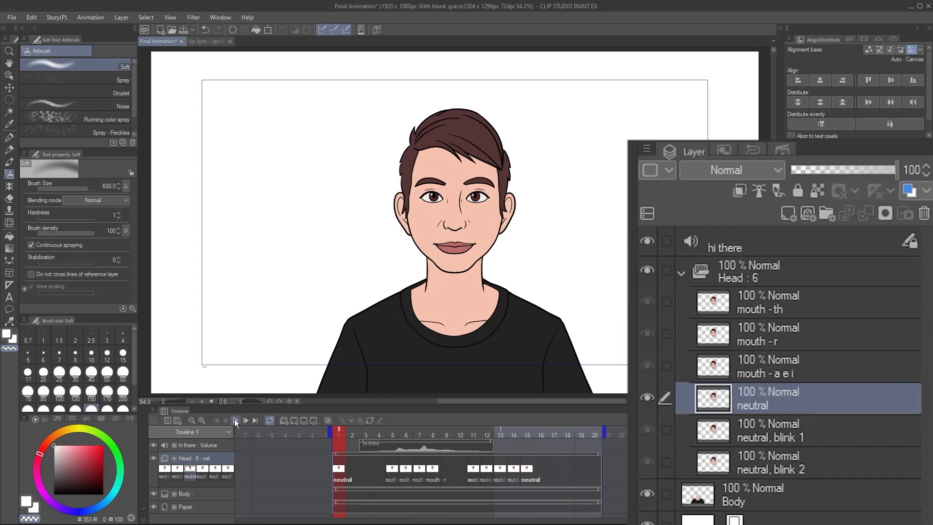
key(ctrl+s)
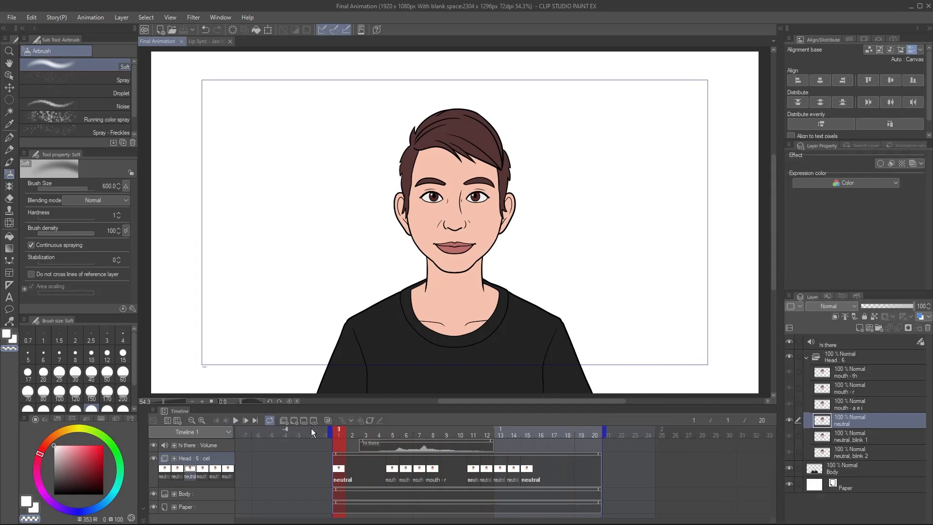
Enable keyframes on the Head animation folder and activate the Object operation tool.
click(850, 359)
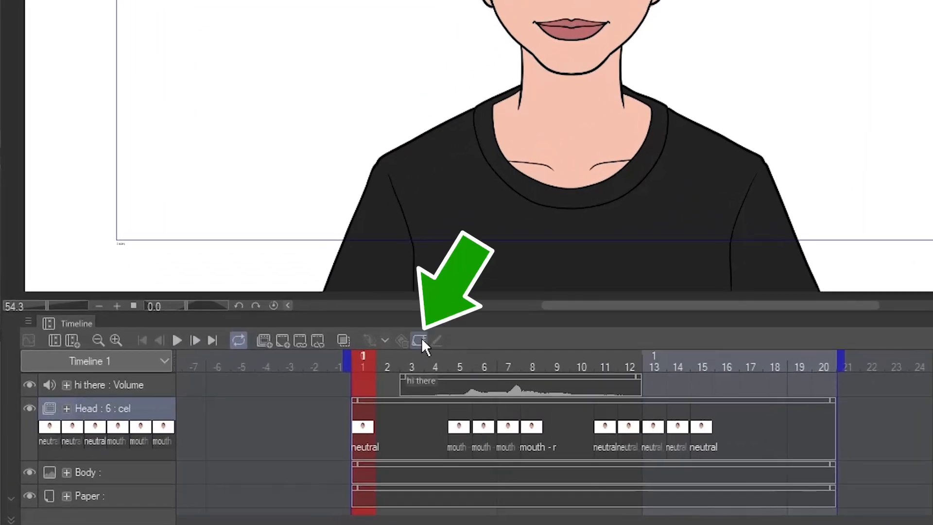
click(420, 339)
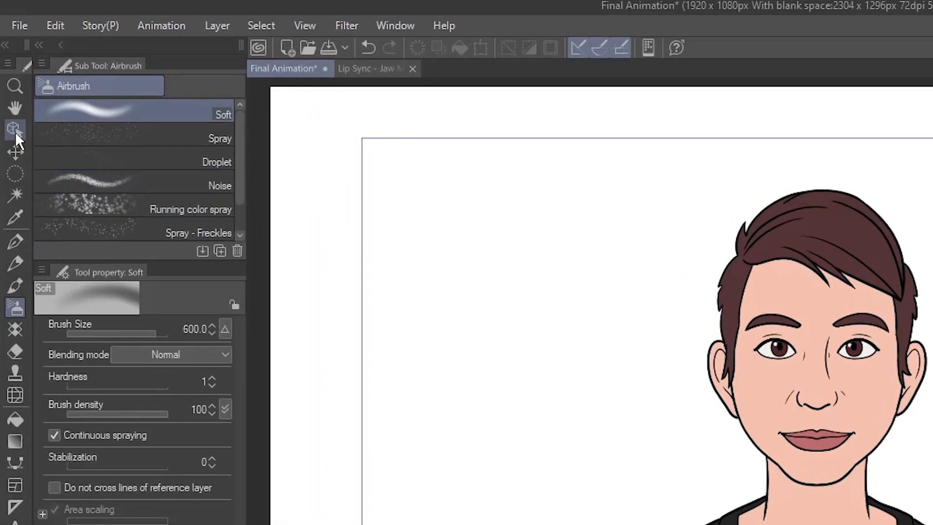
click(15, 132)
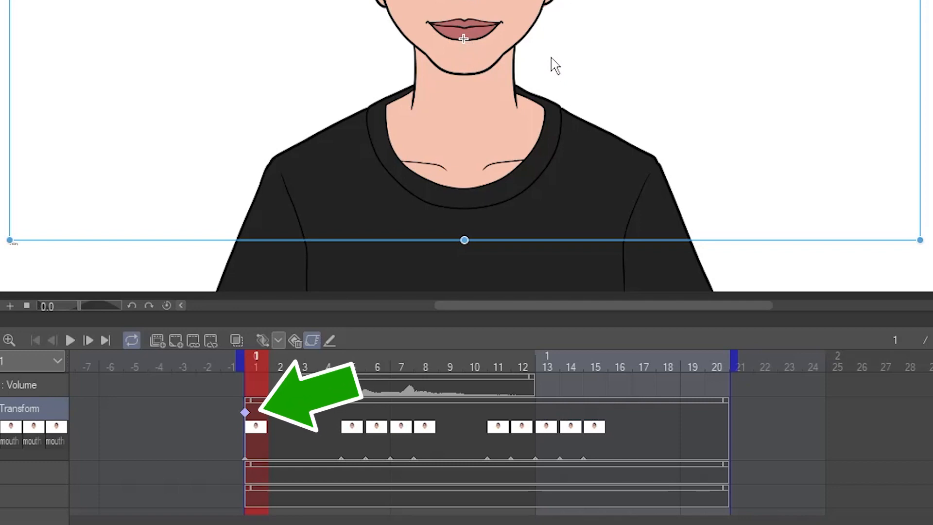
Rotate the Head folder clockwise by about 3.8° at frame 9 and play back the resulting head tilt.
click(453, 361)
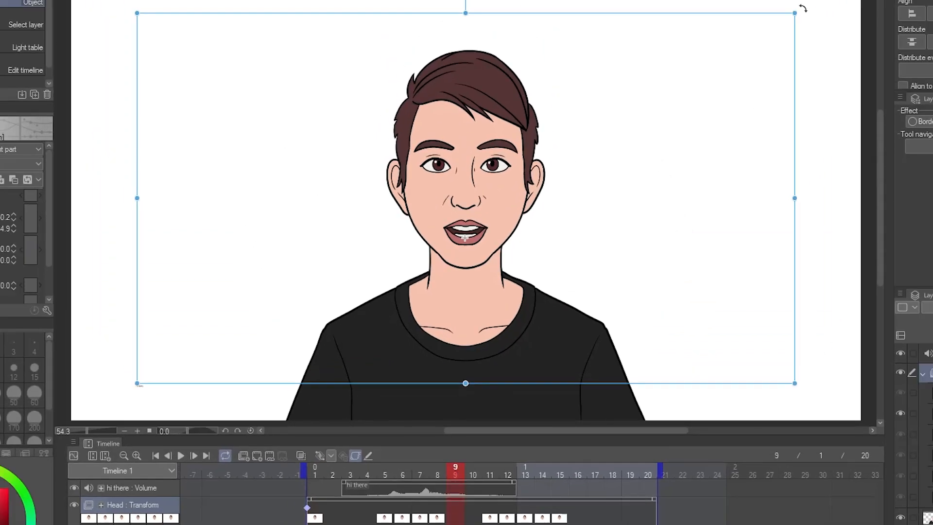
drag(806, 10, 825, 34)
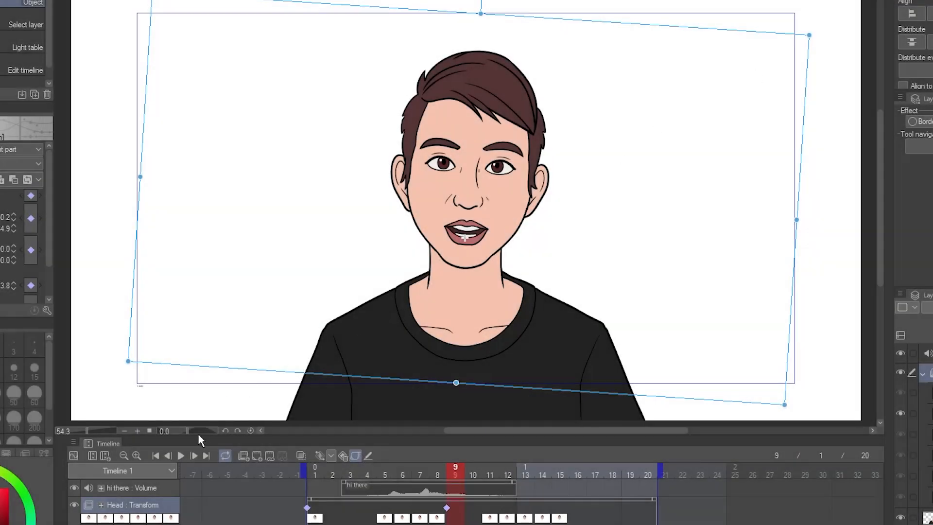
click(181, 455)
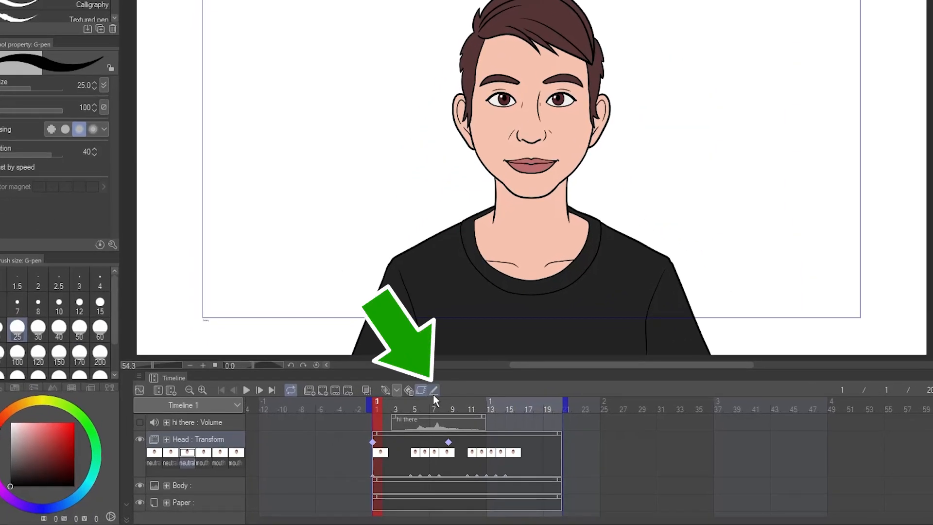
Enable layer editing on the keyframed Head folder, draw a zigzag test stroke beside the face, and leave editing mode.
click(434, 389)
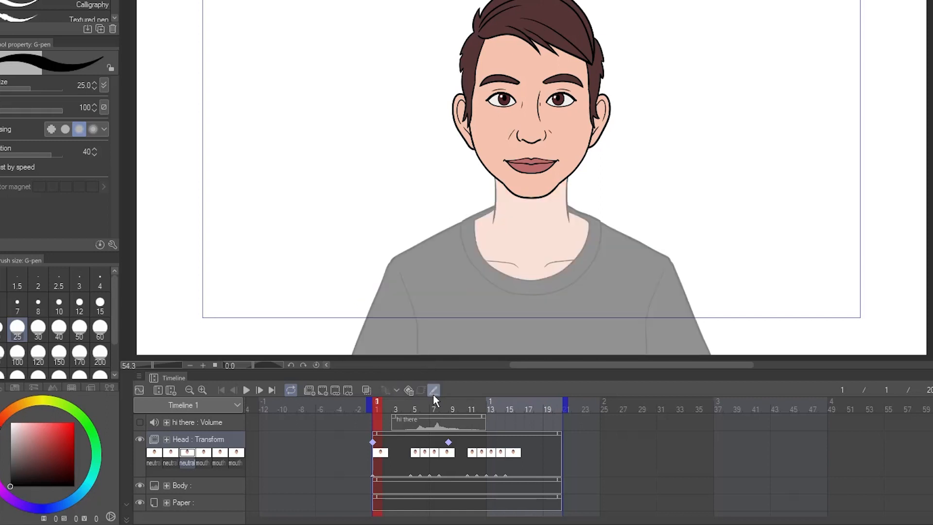
mouse_move(340, 147)
mouse_down()
mouse_move(388, 129)
mouse_move(355, 178)
mouse_move(391, 157)
mouse_move(401, 174)
mouse_move(332, 208)
mouse_up()
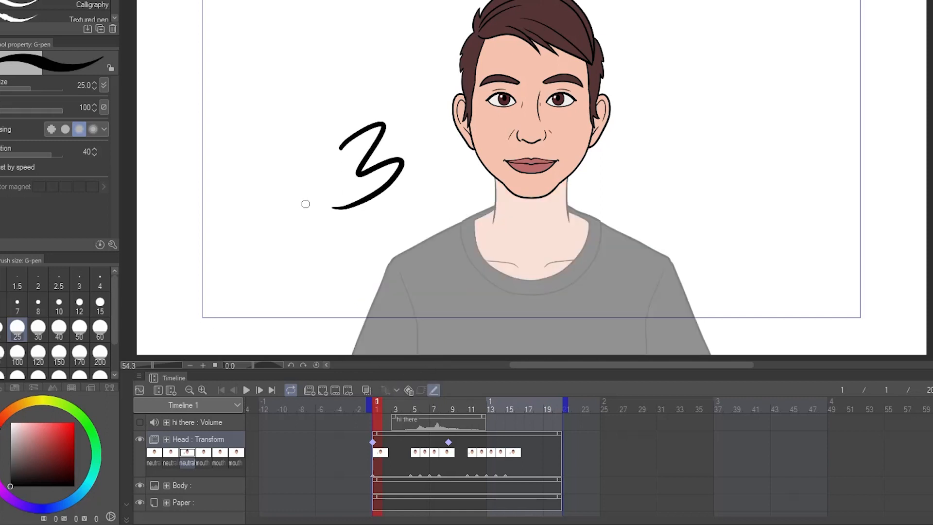
click(437, 387)
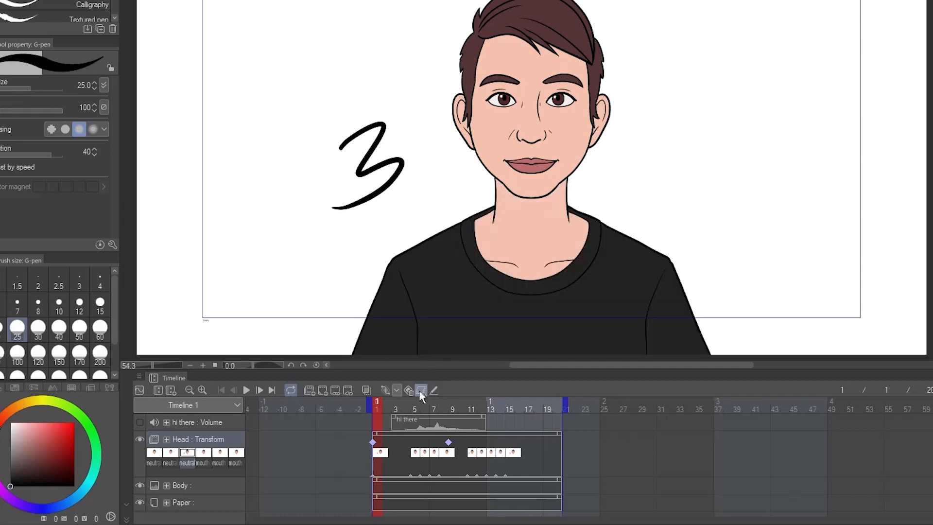
Temporarily disable keyframes on the Head folder to draw another curvy test stroke above the first one.
click(421, 390)
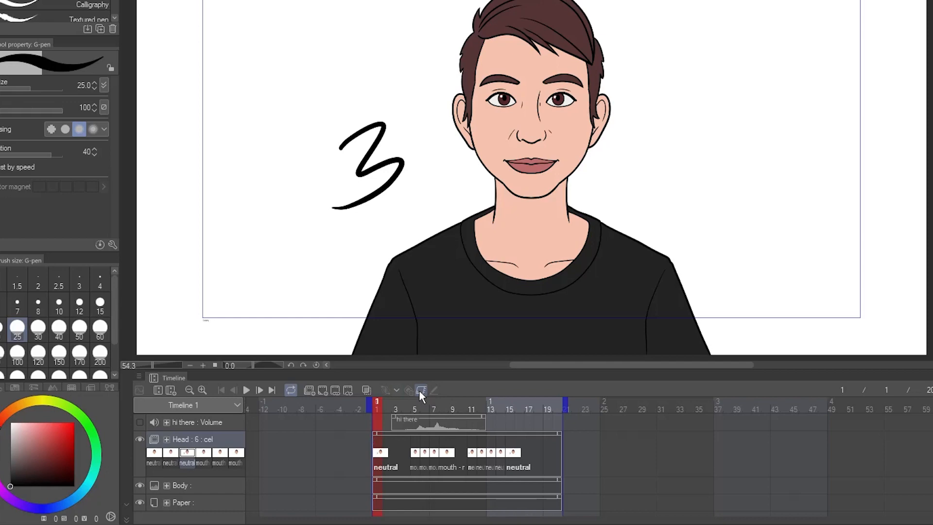
mouse_move(349, 42)
mouse_down()
mouse_move(298, 63)
mouse_move(353, 65)
mouse_move(285, 138)
mouse_move(316, 131)
mouse_up()
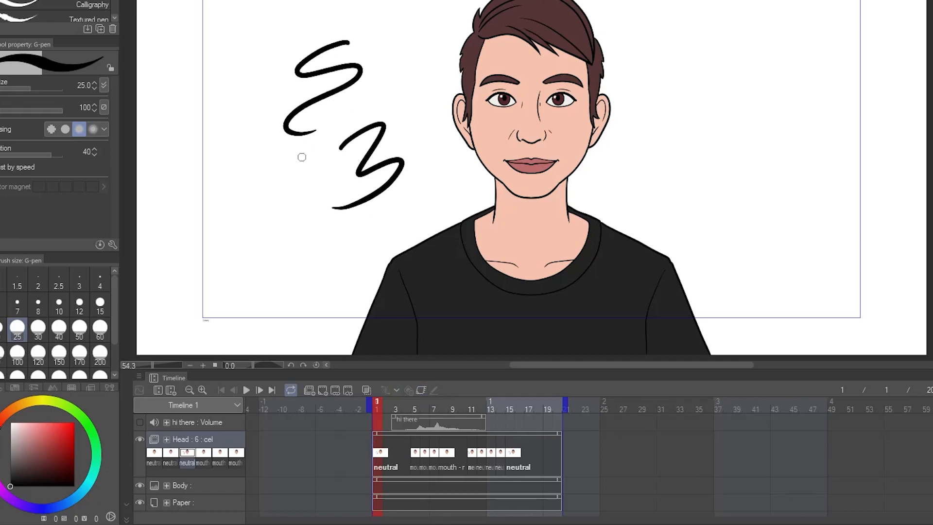
click(422, 391)
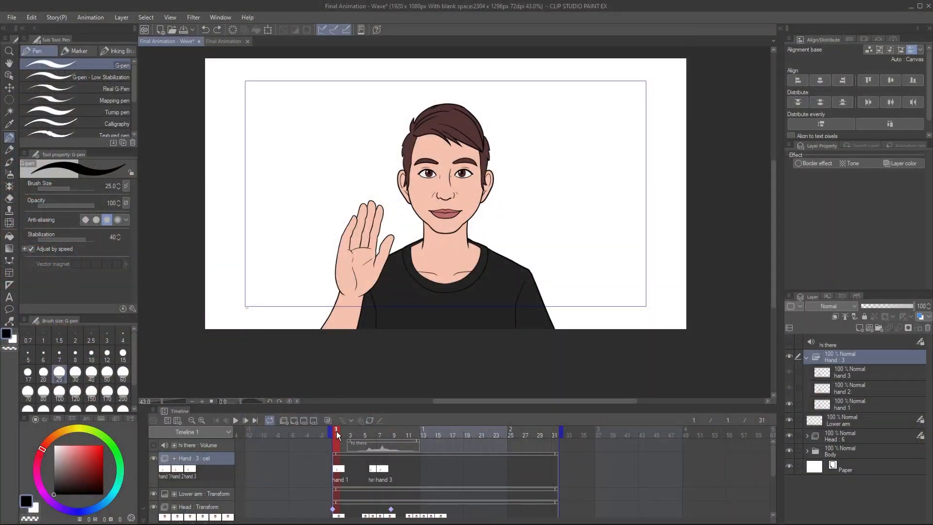
Group the Hand animation folder and the Lower arm layer into a new folder named Arm.
mouse_move(336, 430)
mouse_down()
mouse_move(393, 444)
mouse_move(338, 445)
mouse_up()
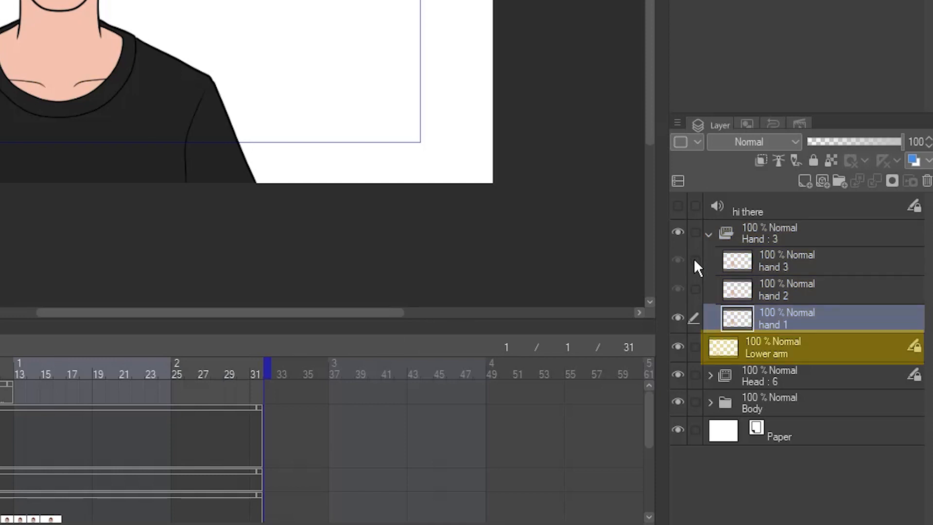
click(752, 240)
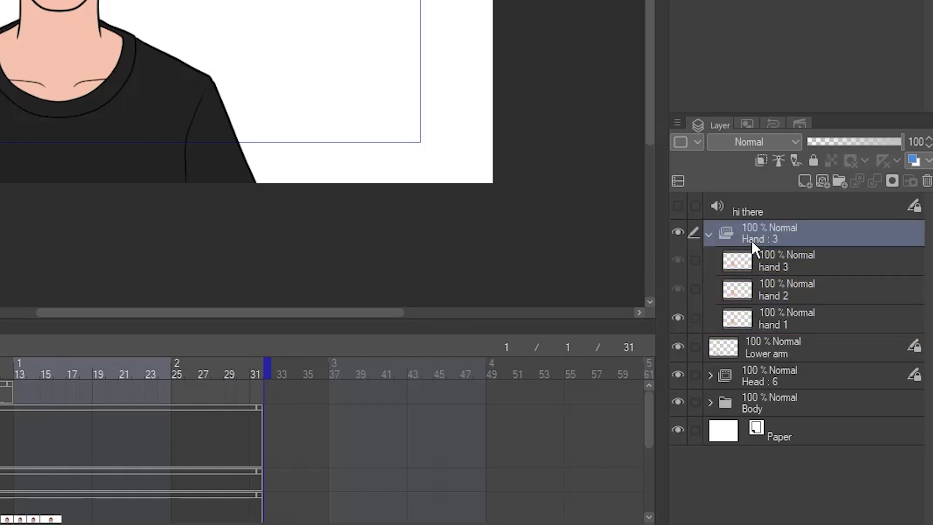
ctrl+click(754, 348)
key(ctrl+g)
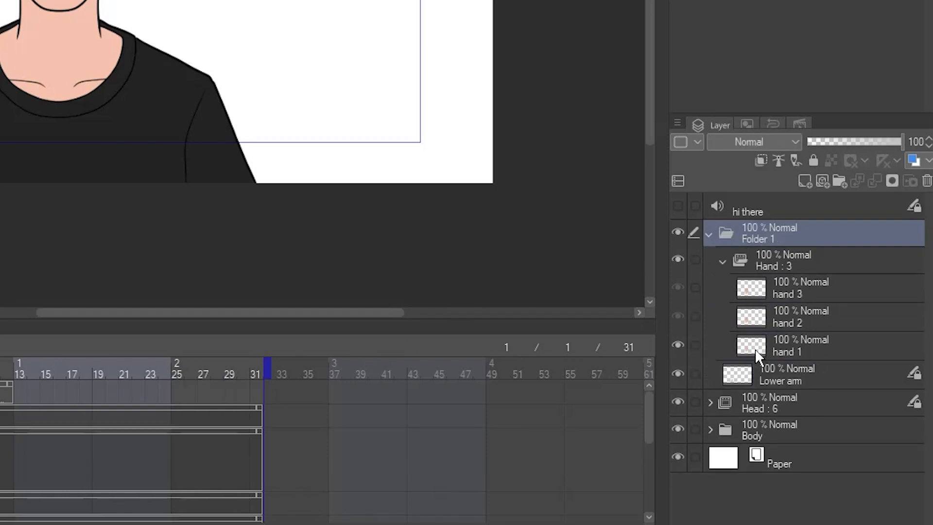
double_click(752, 237)
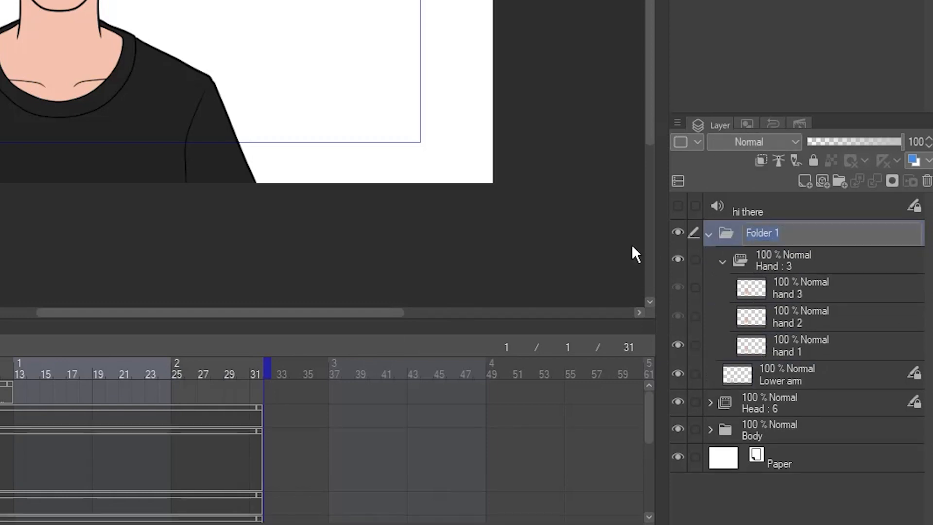
text(Arm)
key(Return)
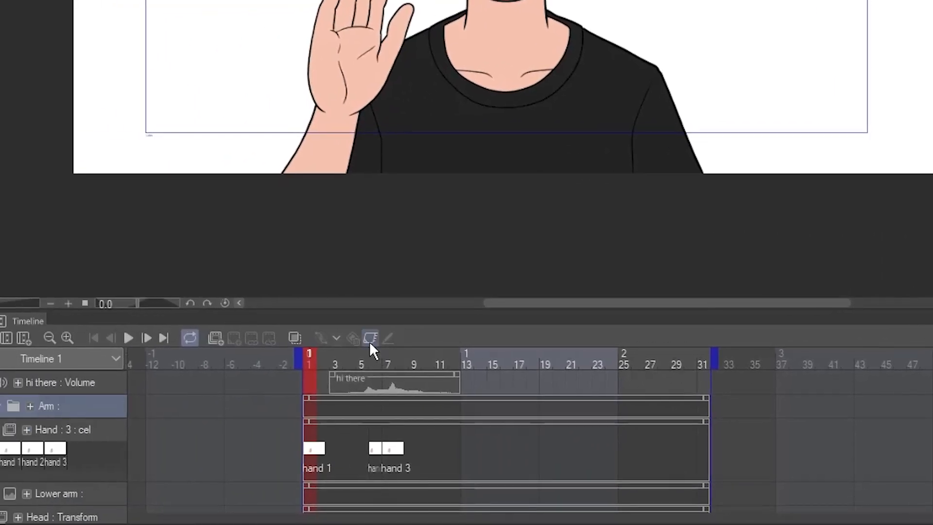
Enable keyframes on the Arm folder and rotate it to about 18.8° at frame 1 around a pivot below the forearm.
click(369, 340)
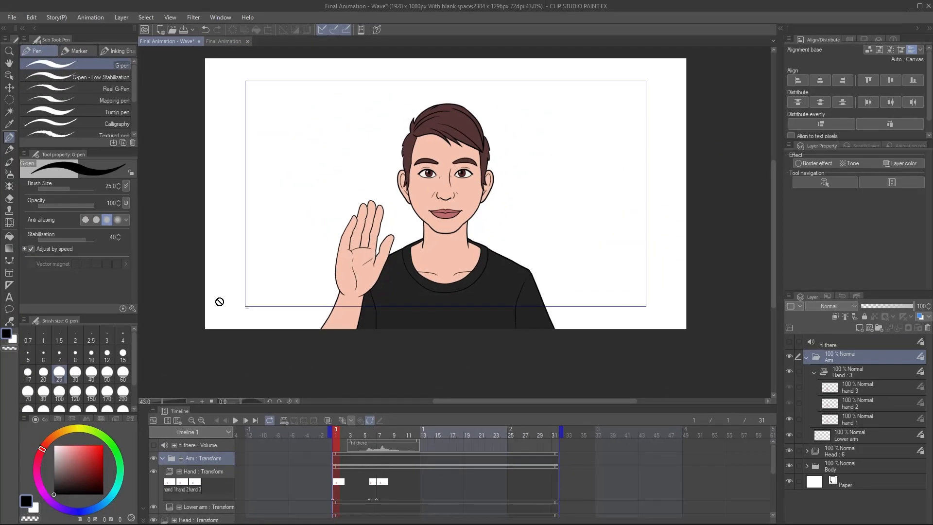
click(5, 76)
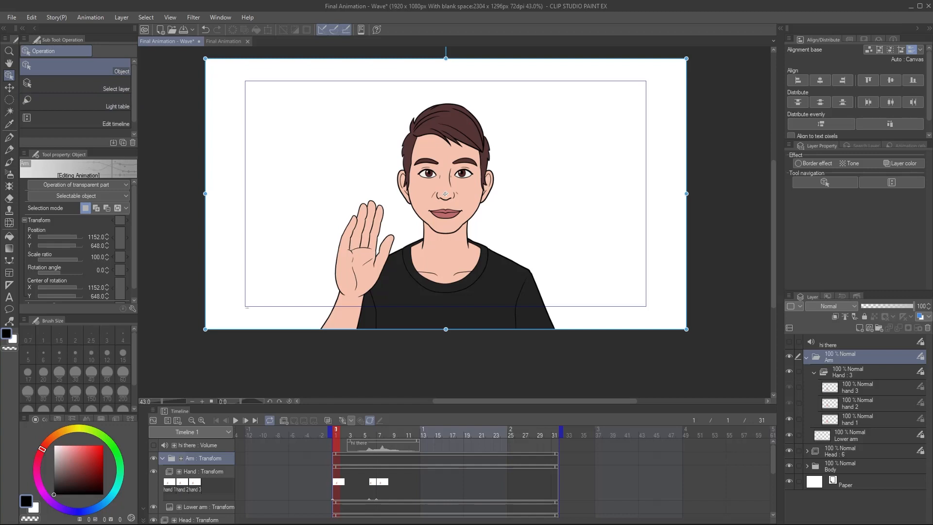
drag(326, 365, 325, 366)
key(ctrl+z)
drag(205, 299, 176, 330)
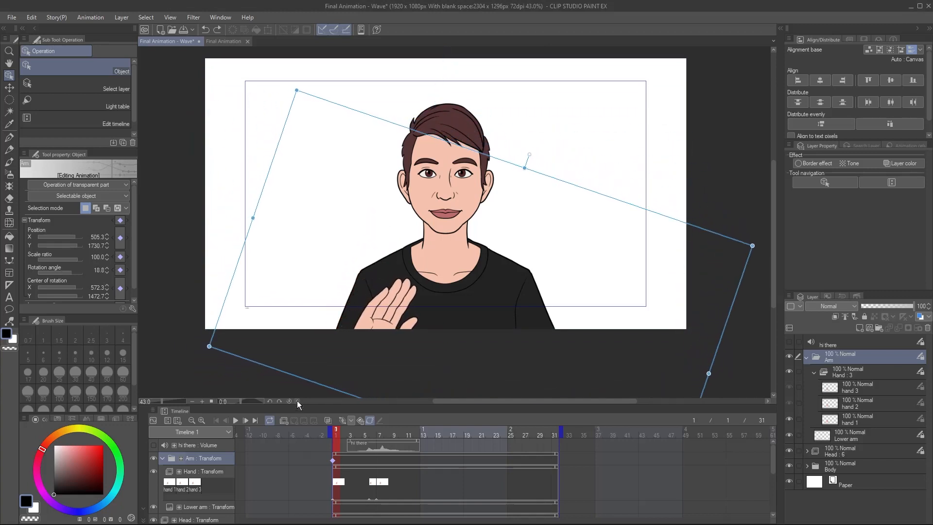
Rotate the Arm folder to about -13.9° at frame 7 and -9.5° at frame 9, and play back the wave.
click(380, 432)
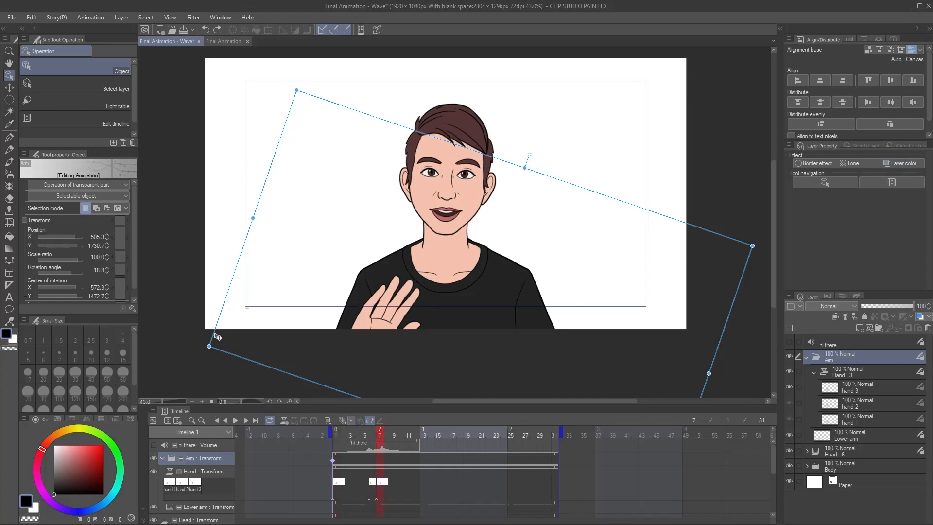
drag(218, 335, 194, 368)
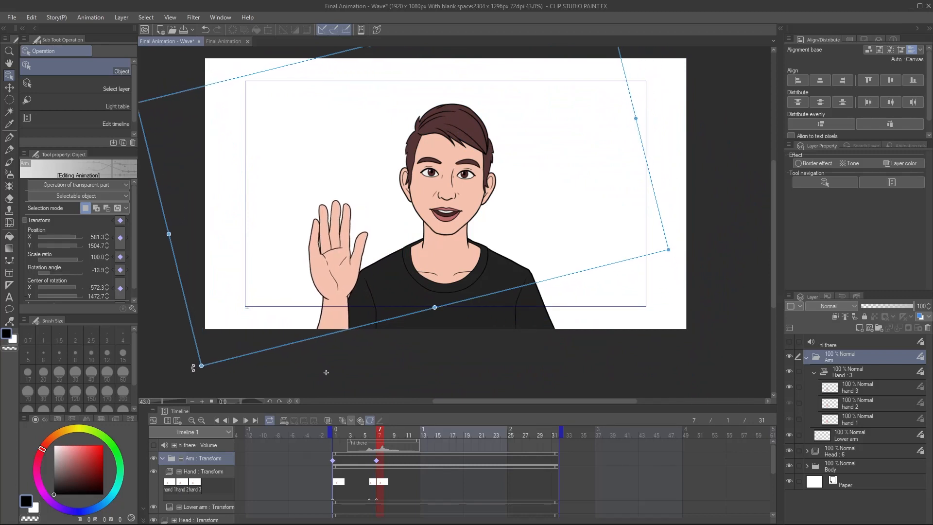
click(395, 435)
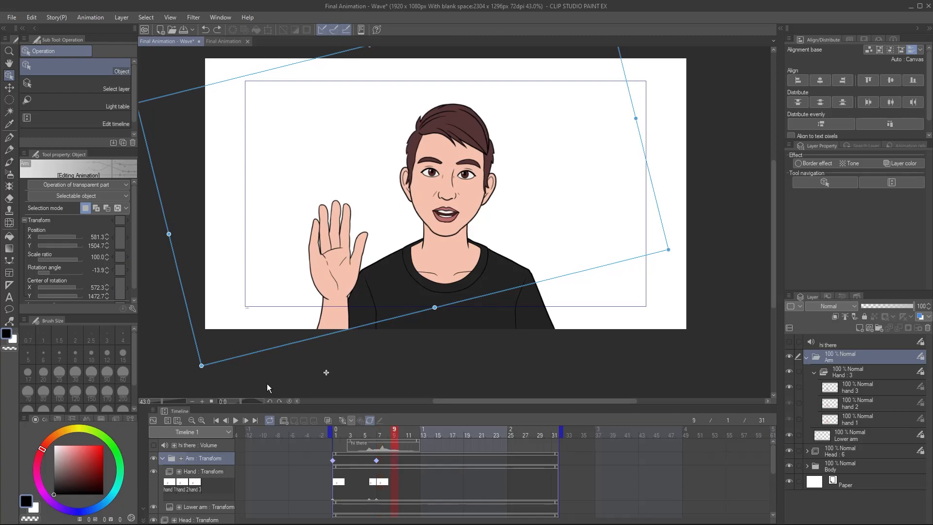
drag(235, 359, 195, 365)
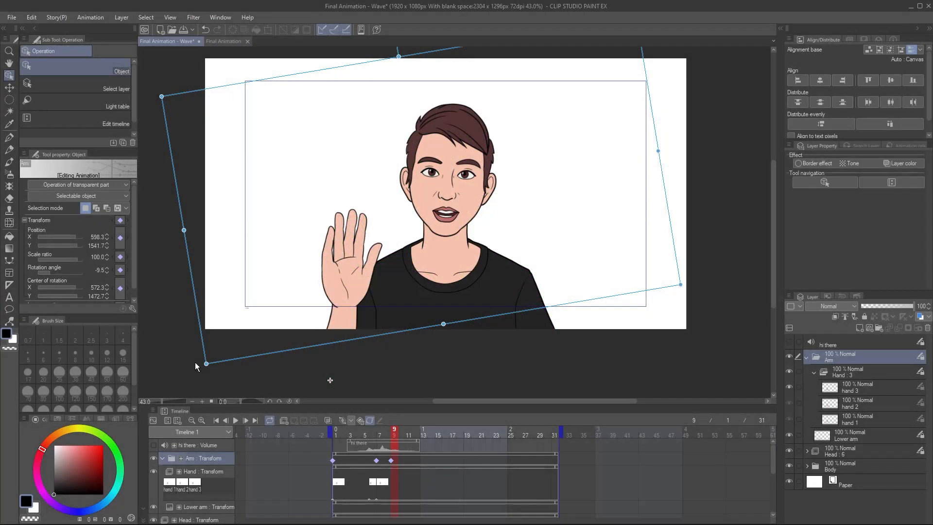
click(235, 420)
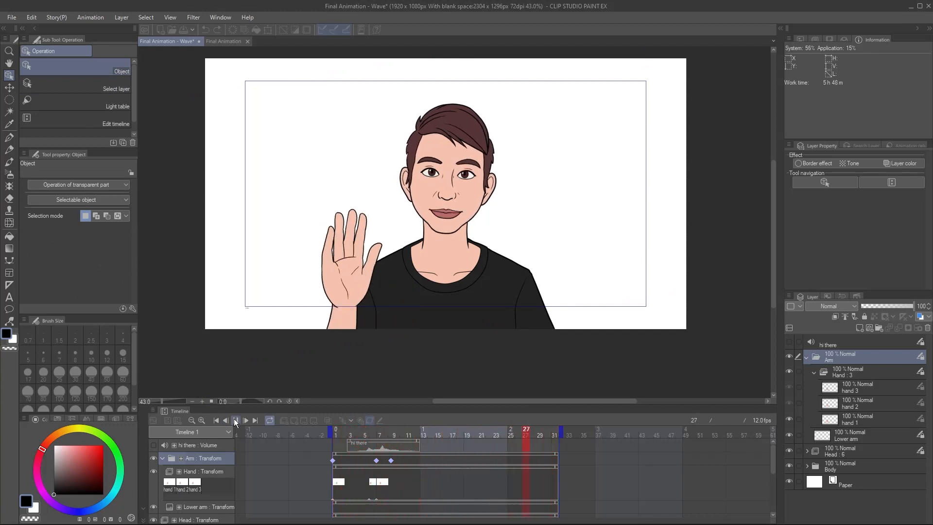
click(235, 420)
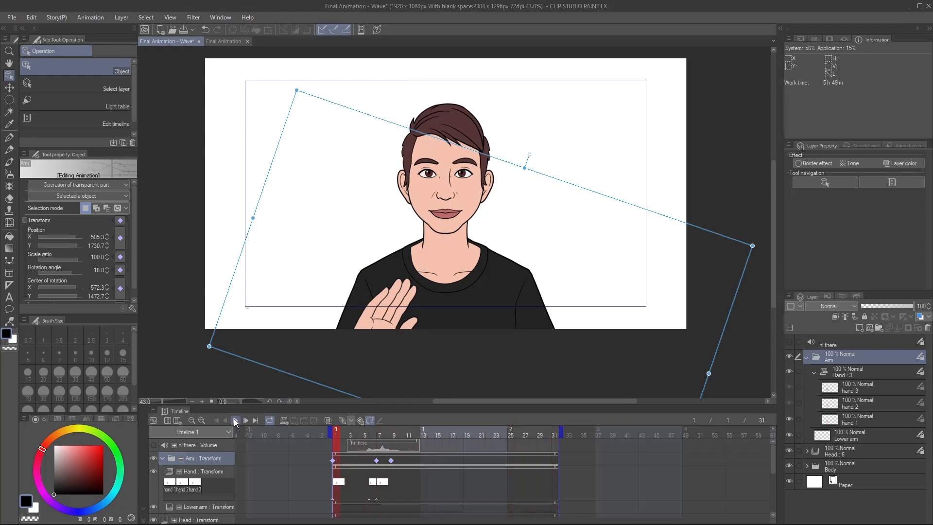
Rotate the Hand folder to about 13.8° at frame 1 around the wrist.
click(847, 373)
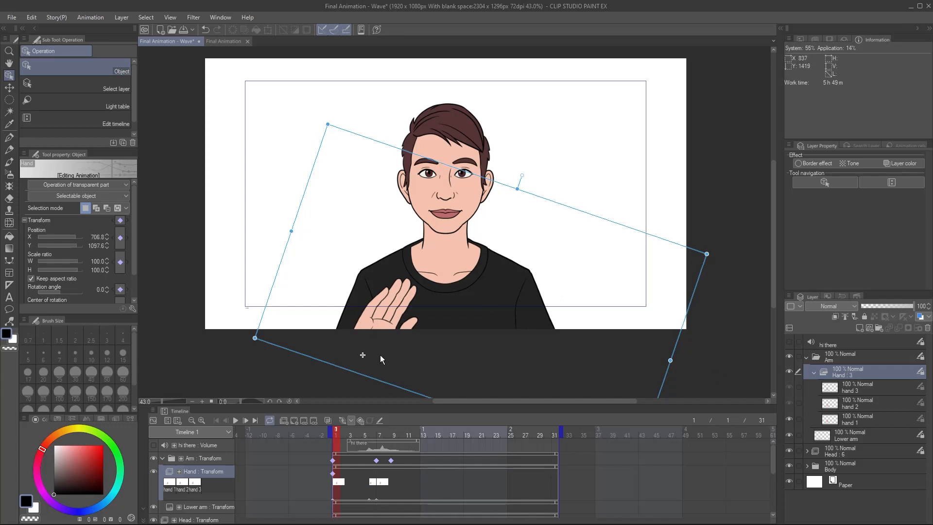
drag(247, 338, 249, 309)
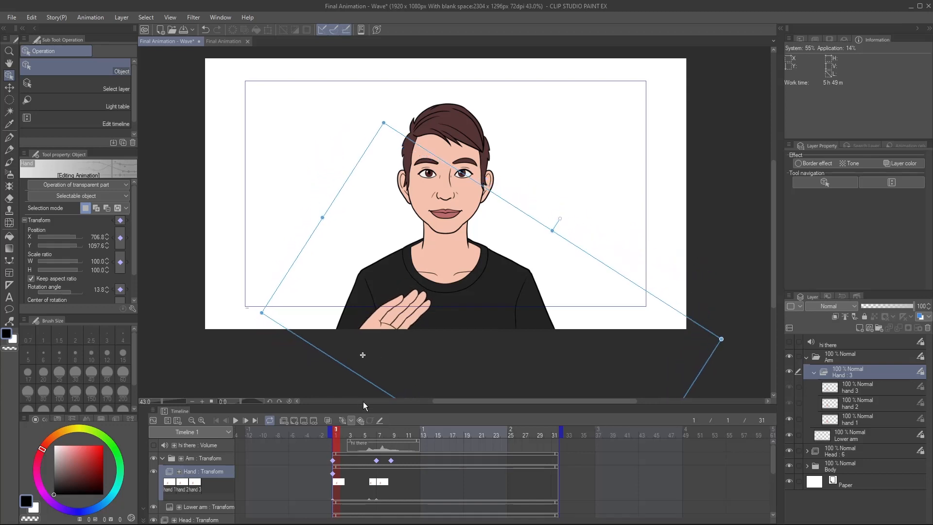
Add hand rotation keyframes at frame 9 and, at about -33°, at frame 7, and play back the wave.
click(394, 435)
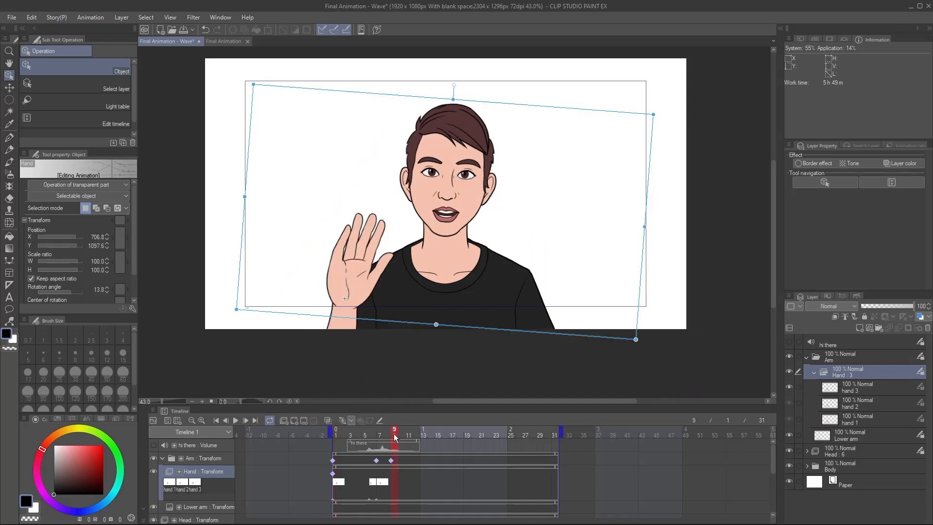
drag(234, 317, 276, 381)
click(380, 435)
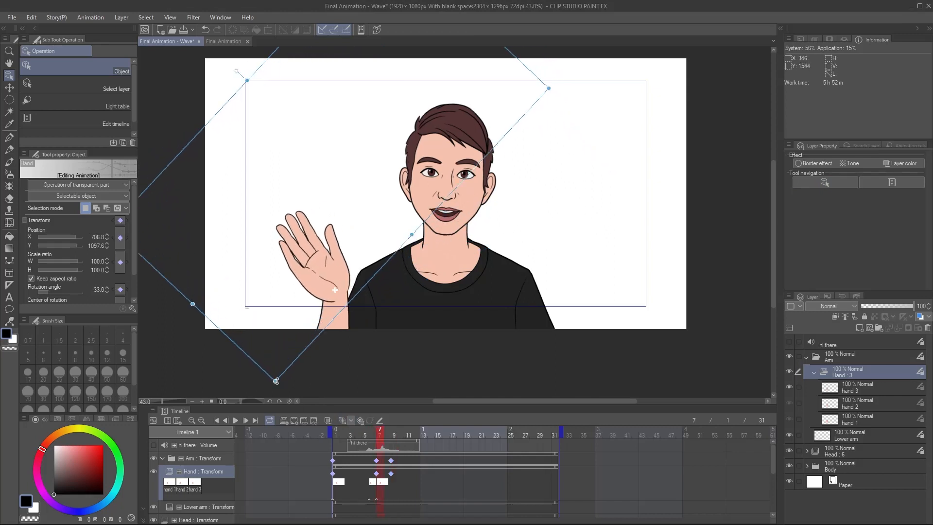
click(236, 421)
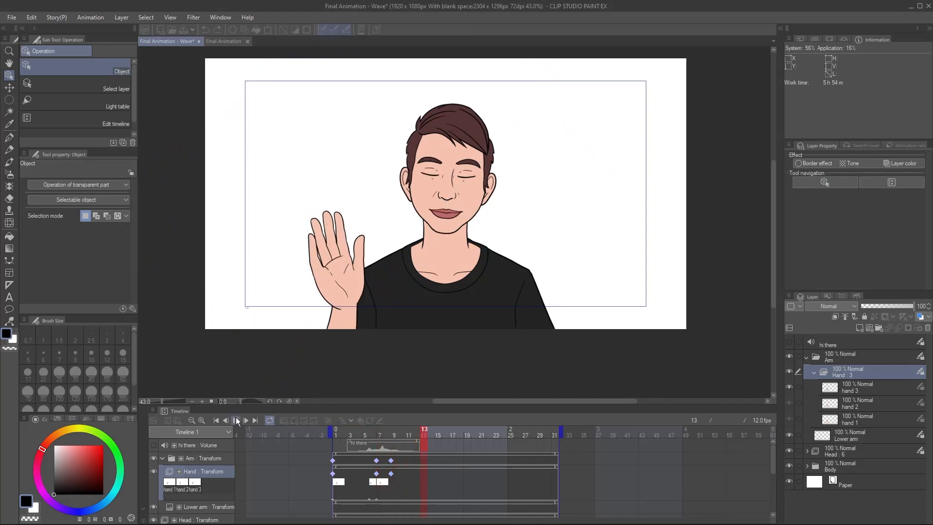